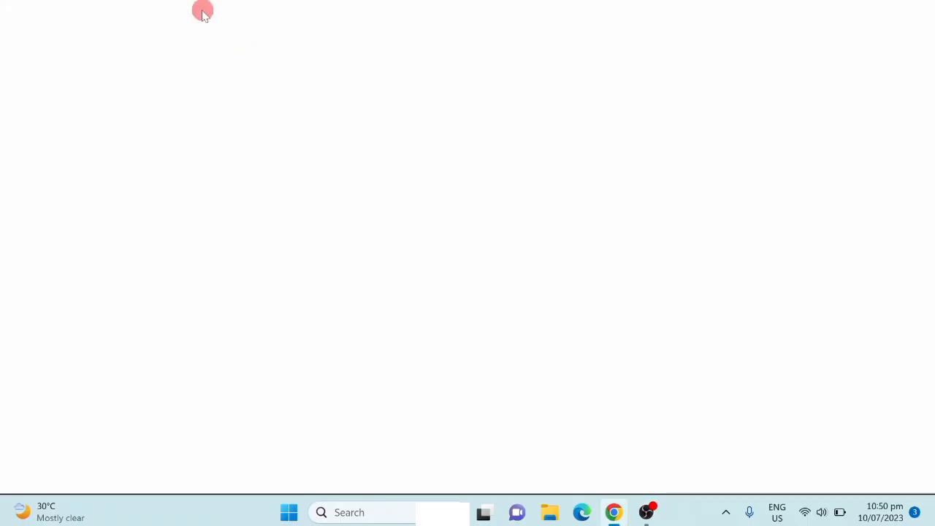
Step: Go to Google in the browser and search for "ms sql server download"
{"action": "type", "text": "g"}
{"action": "key", "text": "Return"}
{"action": "left_click", "coordinate": [336, 208]}
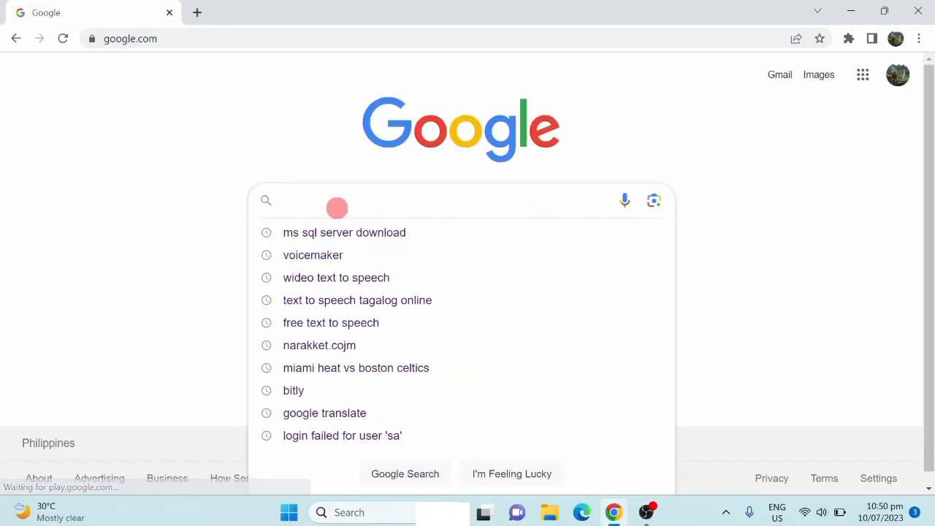
{"action": "left_click", "coordinate": [339, 234]}
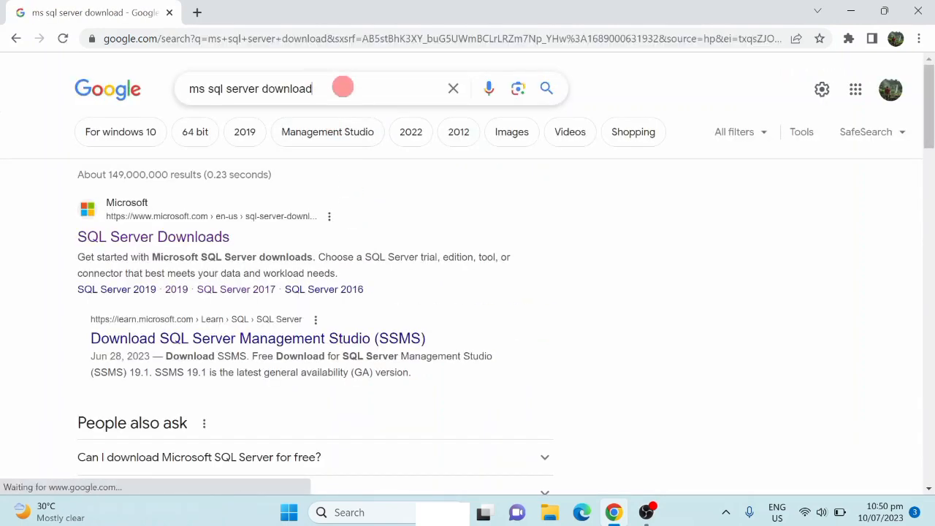
{"action": "left_click_drag", "start_coordinate": [340, 88], "coordinate": [184, 88]}
{"action": "left_click", "coordinate": [331, 86]}
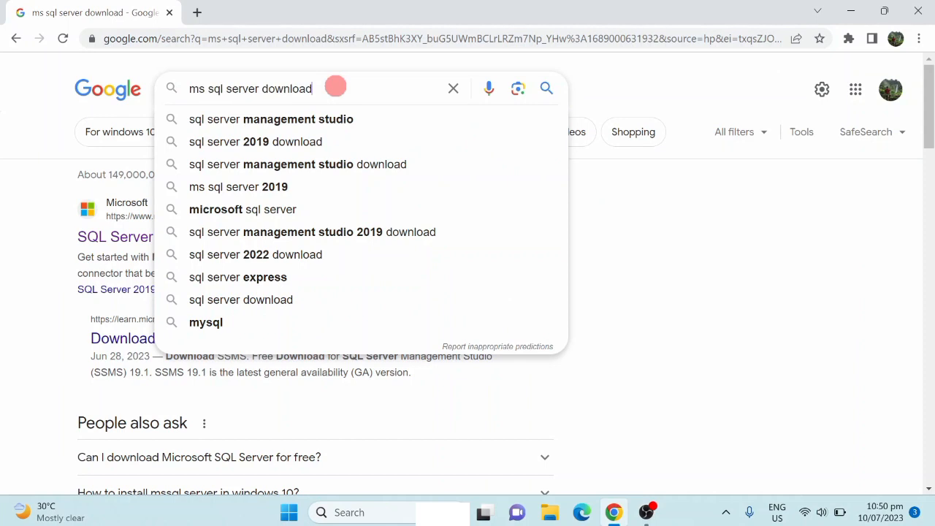
{"action": "left_click", "coordinate": [14, 185]}
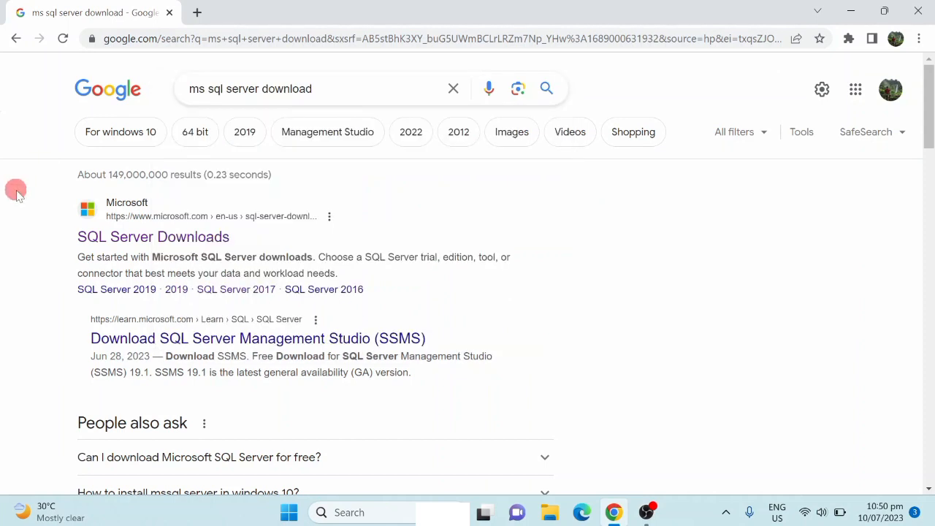
Step: Open Microsoft's SQL Server Downloads page and download the free SQL Server 2022 Developer edition
{"action": "left_click", "coordinate": [173, 247]}
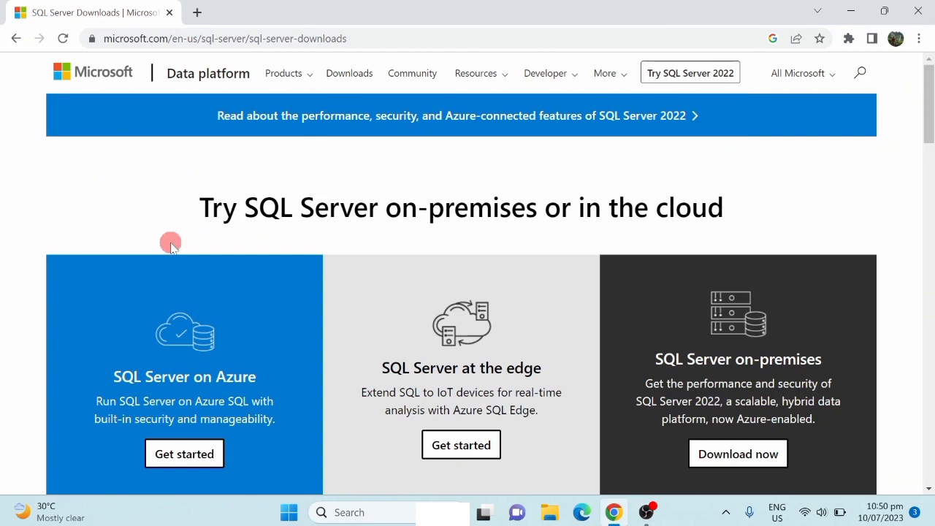
{"action": "scroll", "coordinate": [208, 183], "scroll_direction": "down", "scroll_amount": 2}
{"action": "scroll", "coordinate": [234, 183], "scroll_direction": "down", "scroll_amount": 6}
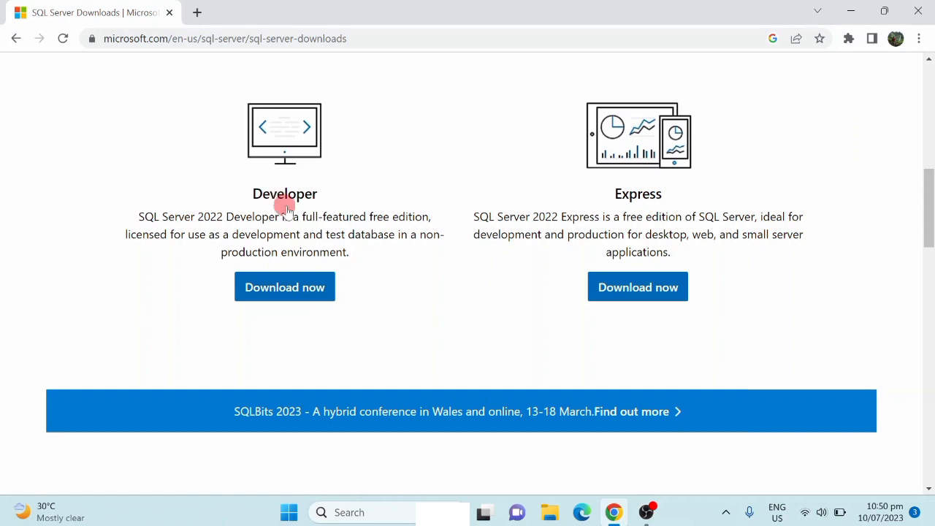
{"action": "left_click", "coordinate": [284, 289]}
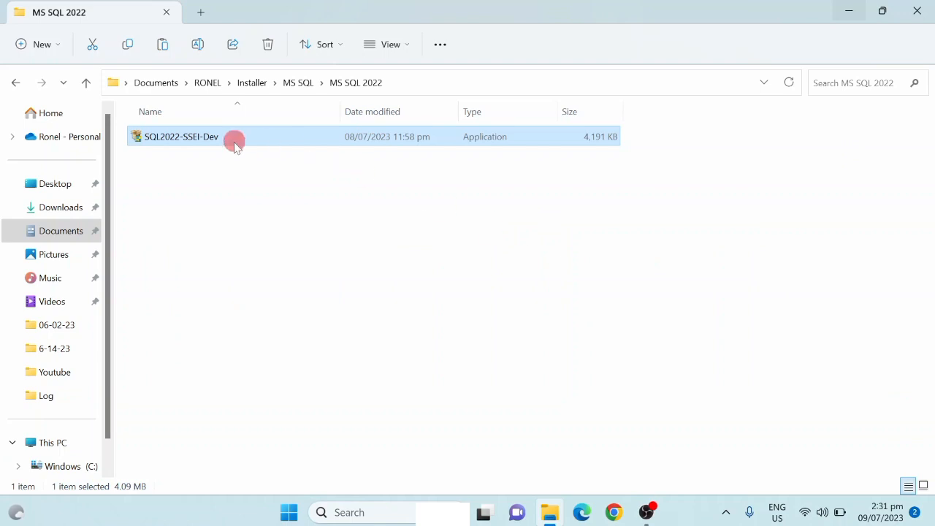
Step: Run the SQL2022-SSEI-Dev installer and perform a Basic installation, accepting the license terms and the default location C:\Program Files\Microsoft SQL Server
{"action": "double_click", "coordinate": [198, 138]}
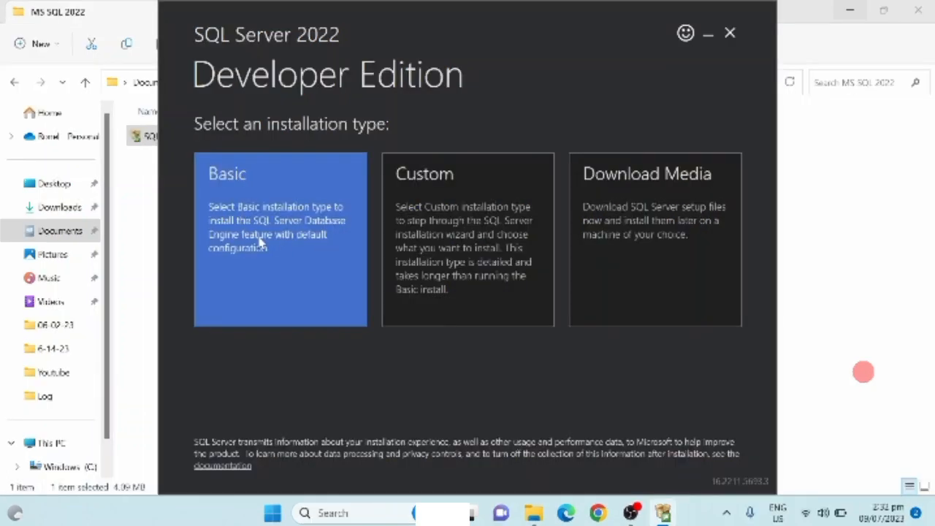
{"action": "left_click", "coordinate": [259, 241]}
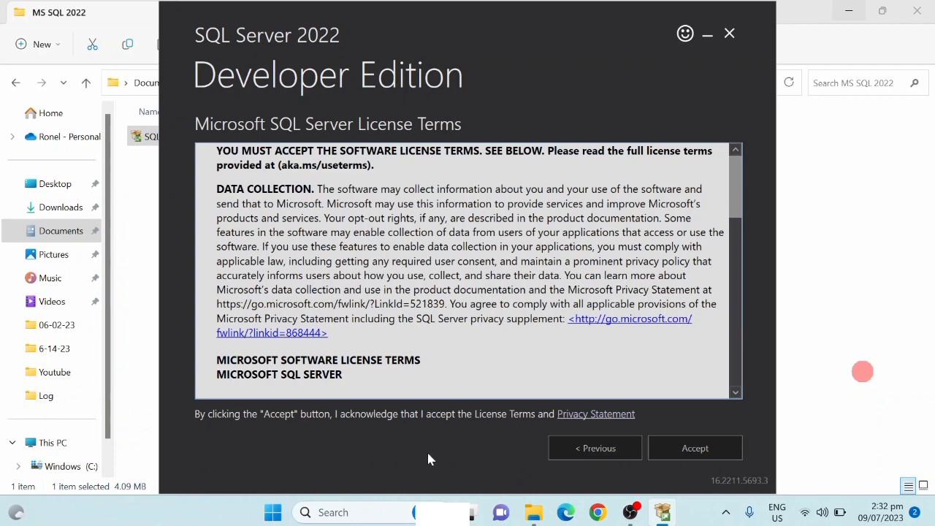
{"action": "left_click", "coordinate": [690, 454]}
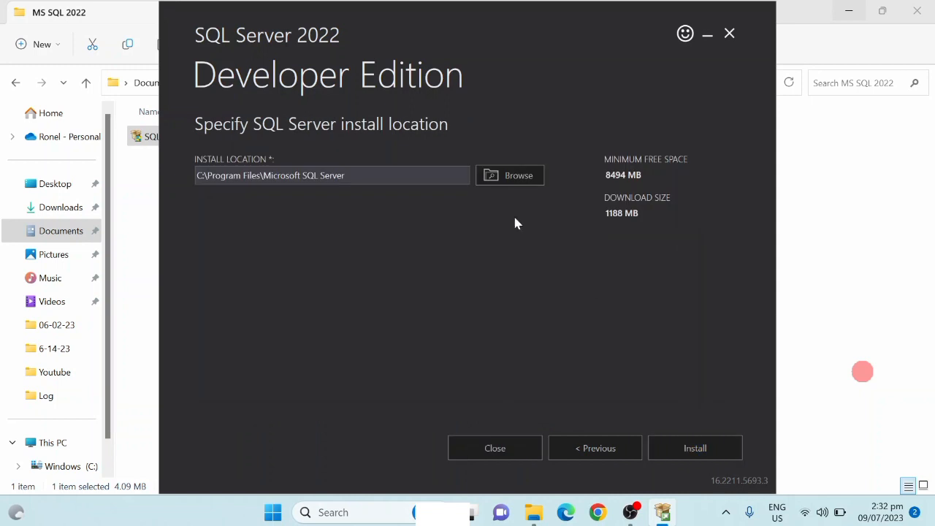
{"action": "left_click", "coordinate": [665, 453]}
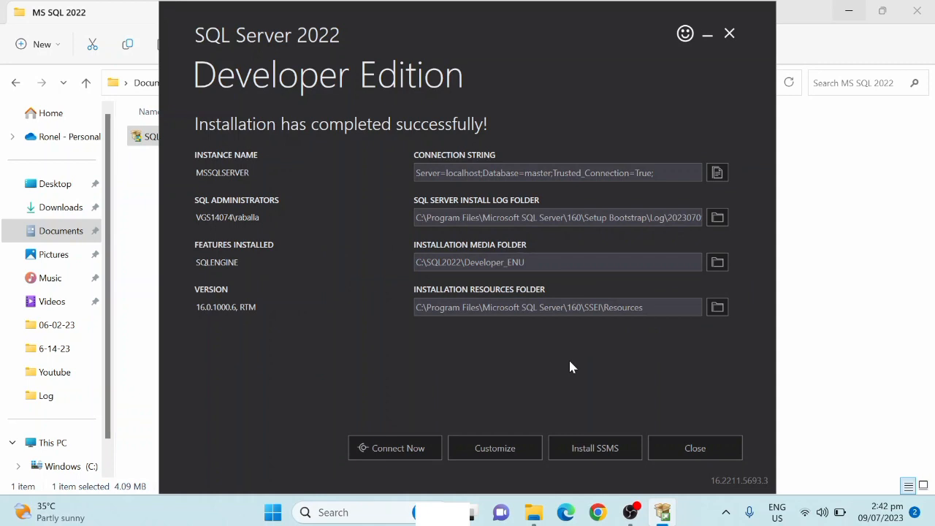
Step: Open the SSMS download page from the SQL Server installer and download SQL Server Management Studio (SSMS) 19.1
{"action": "left_click", "coordinate": [588, 452]}
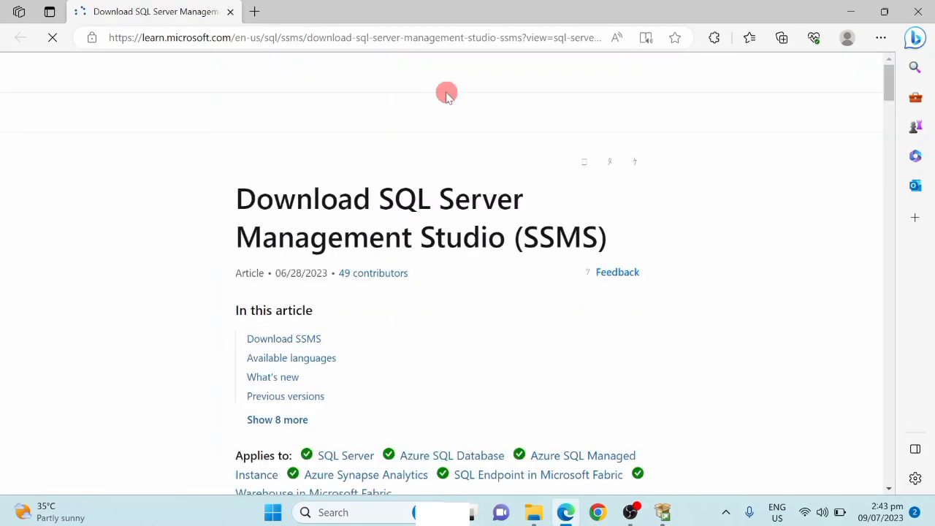
{"action": "scroll", "coordinate": [484, 192], "scroll_direction": "down", "scroll_amount": 5}
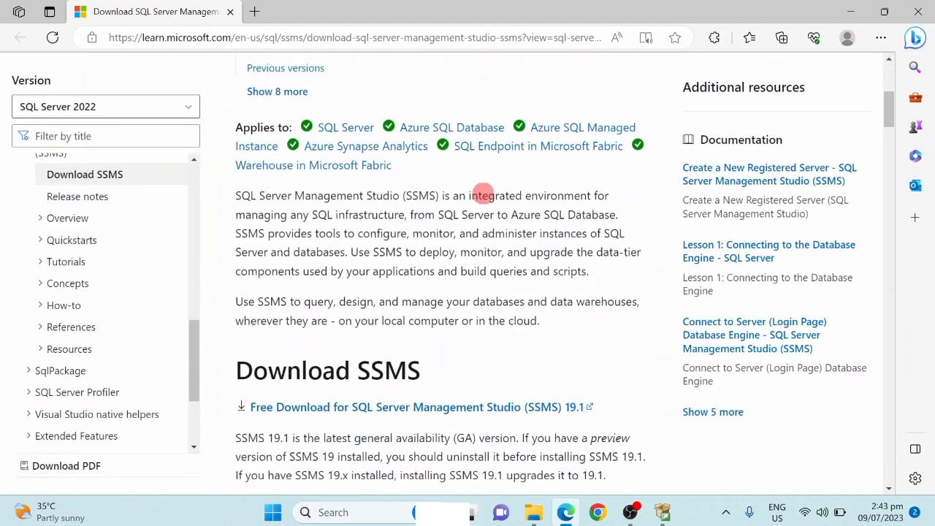
{"action": "scroll", "coordinate": [484, 193], "scroll_direction": "up", "scroll_amount": 1}
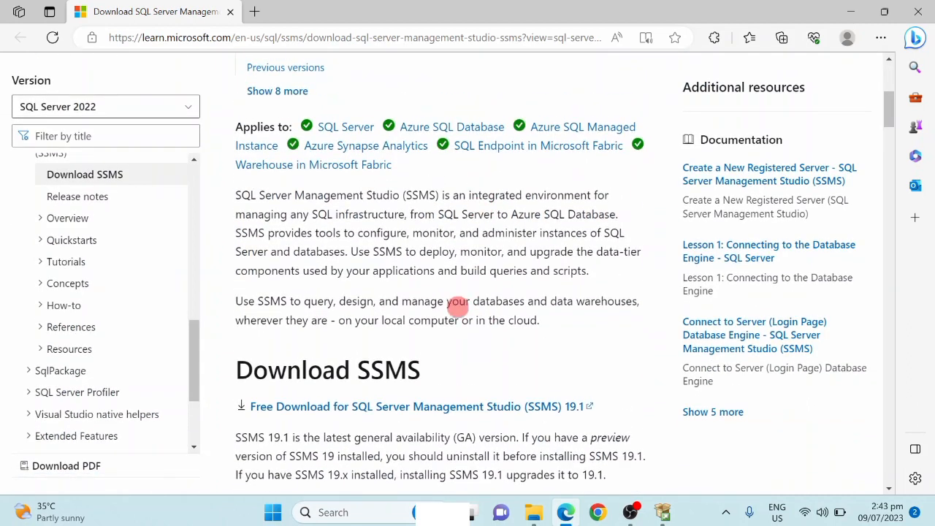
{"action": "left_click", "coordinate": [453, 414]}
{"action": "scroll", "coordinate": [453, 415], "scroll_direction": "down", "scroll_amount": 2}
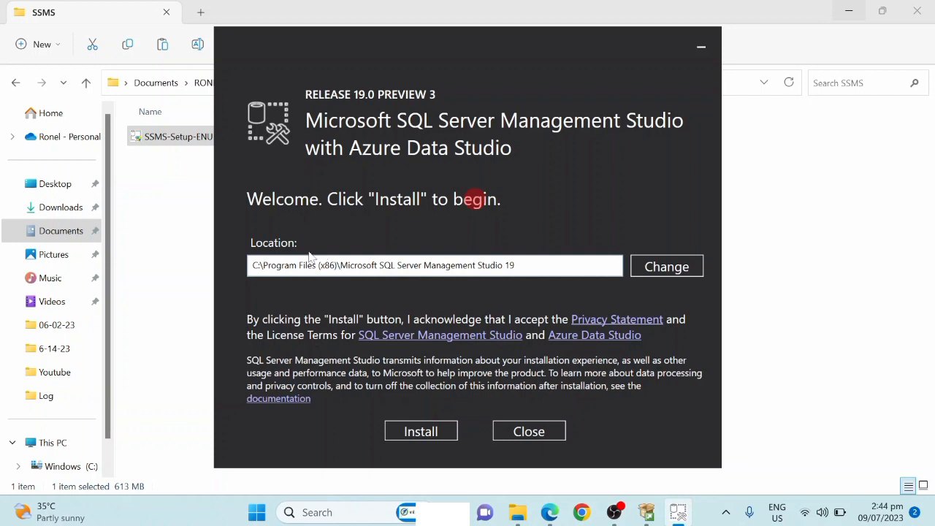
Step: Install SQL Server Management Studio 19 in its default location and close both the SSMS setup and the SQL Server installer
{"action": "left_click", "coordinate": [420, 432]}
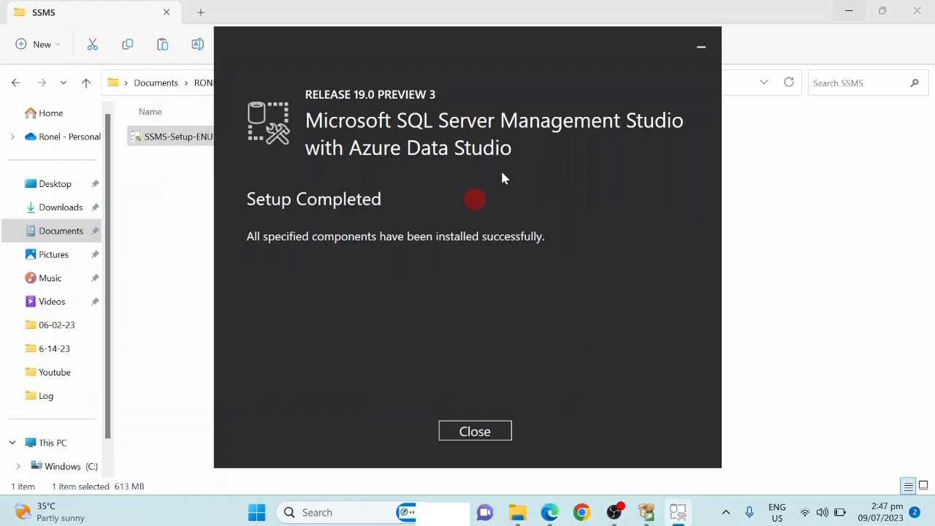
{"action": "left_click", "coordinate": [475, 432]}
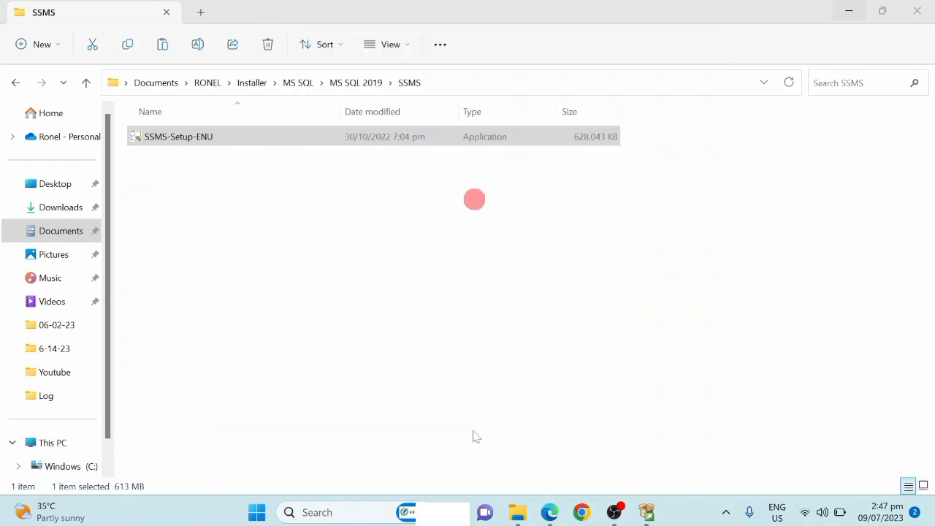
{"action": "left_click", "coordinate": [848, 13]}
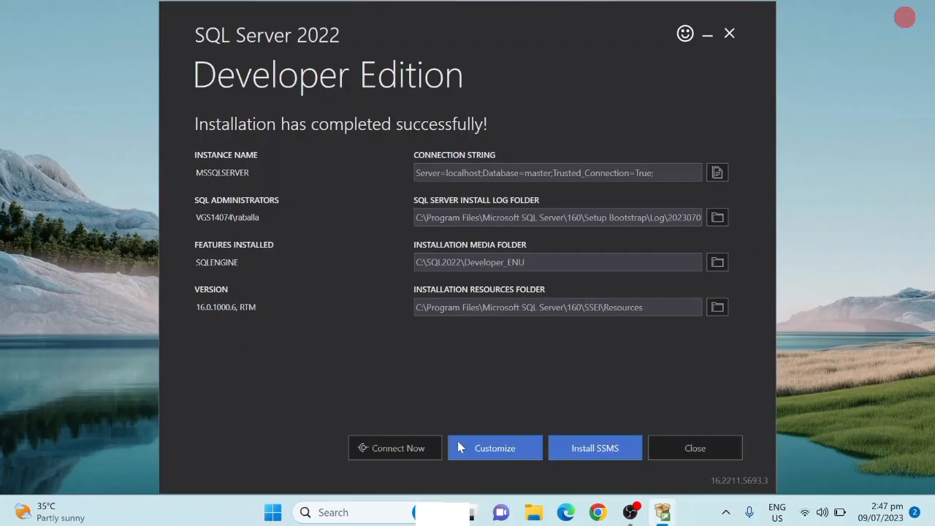
{"action": "left_click", "coordinate": [679, 453]}
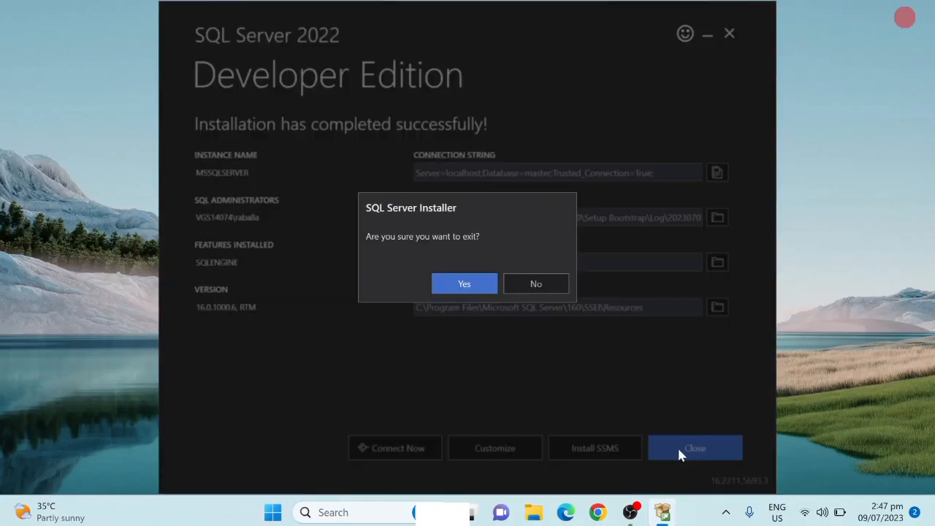
{"action": "left_click", "coordinate": [482, 282]}
Step: Search Windows for "sql" and launch Microsoft SQL Server Management Studio 19
{"action": "left_click", "coordinate": [288, 512]}
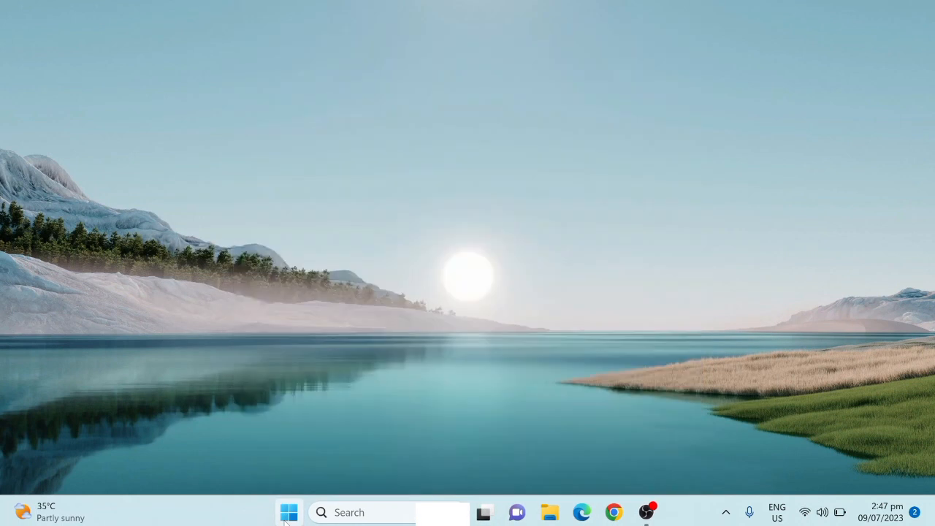
{"action": "type", "text": "sqlServerManager15"}
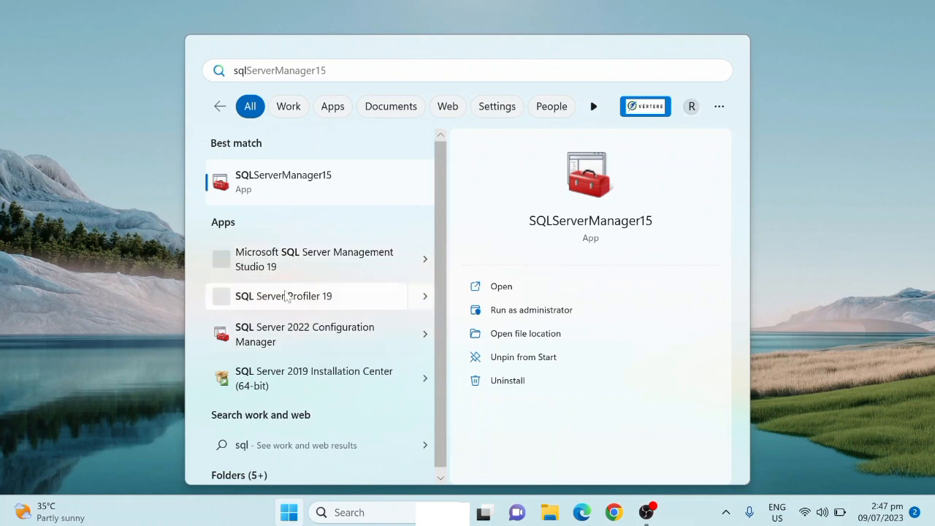
{"action": "left_click", "coordinate": [286, 260]}
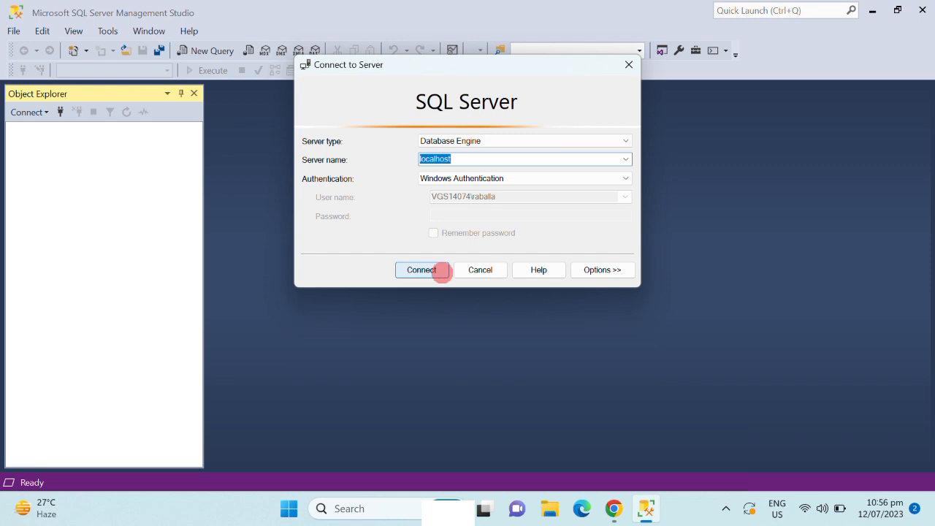
Step: Connect to the localhost Database Engine with Windows Authentication and expand its Databases folder
{"action": "left_click", "coordinate": [416, 269]}
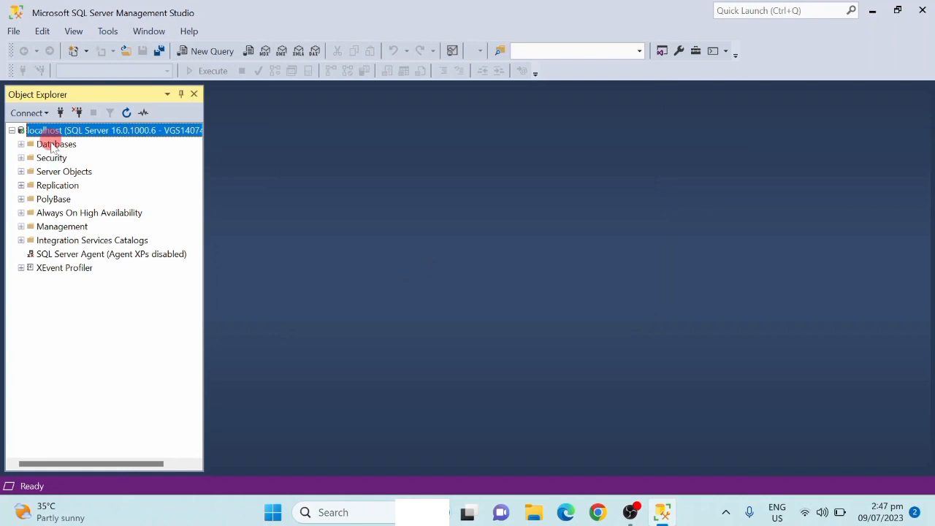
{"action": "double_click", "coordinate": [51, 145]}
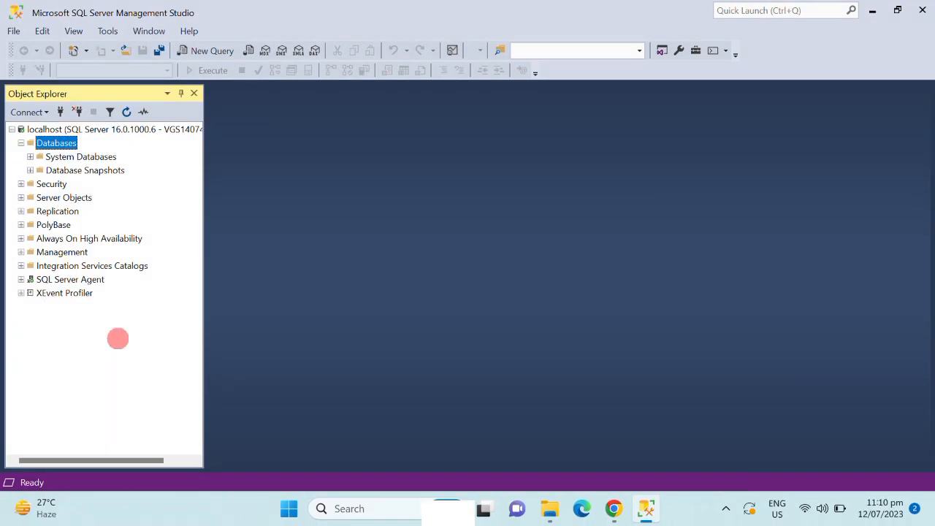